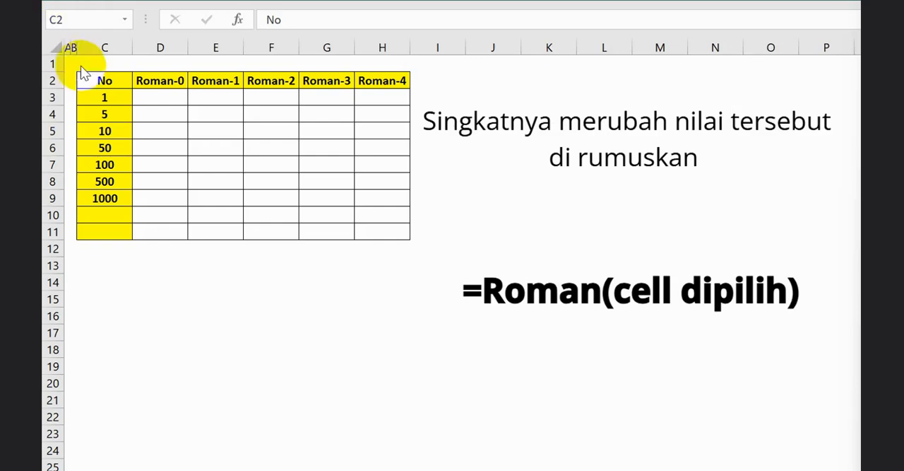
Enter the formula =ROMAN(C3) in cell D3 of the Roman-0 column.
click(106, 95)
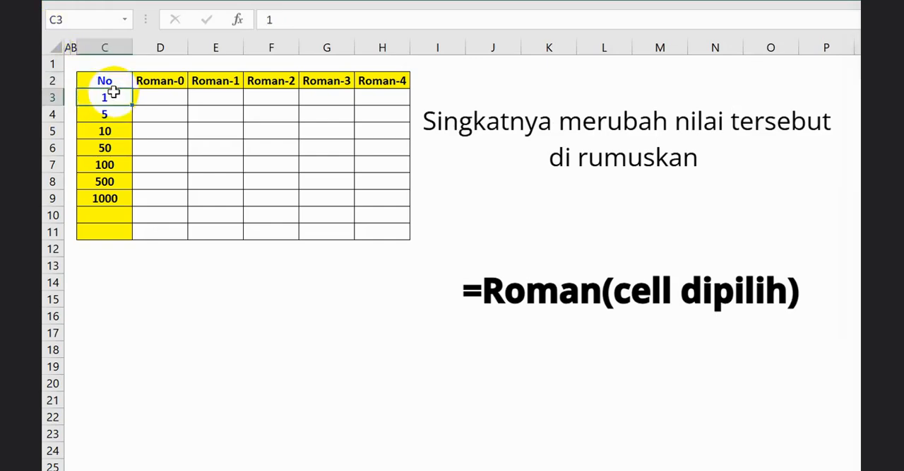
click(167, 93)
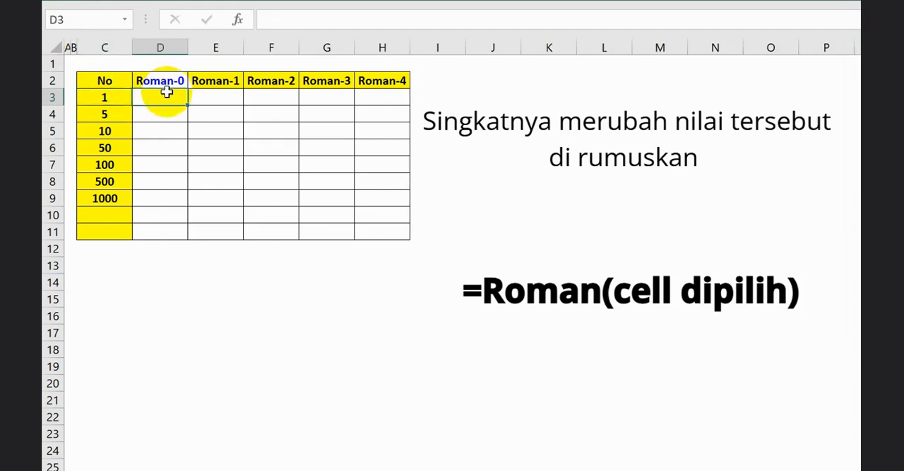
text(=rom)
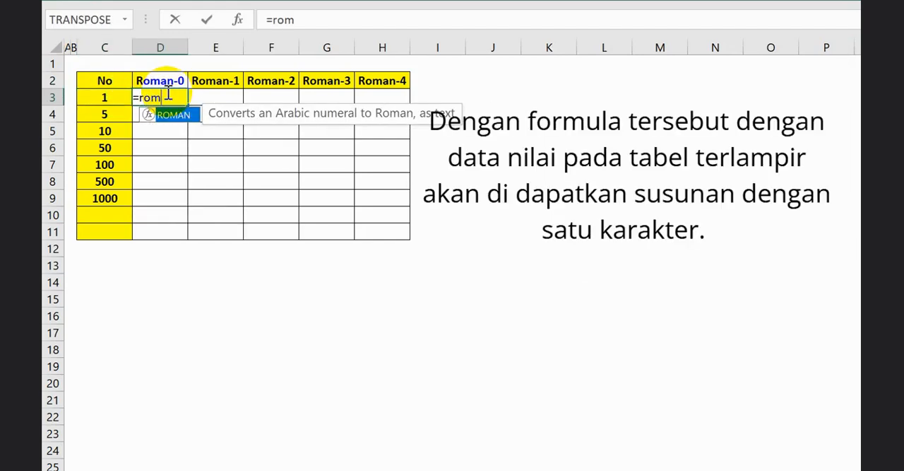
key(Tab)
key(Left)
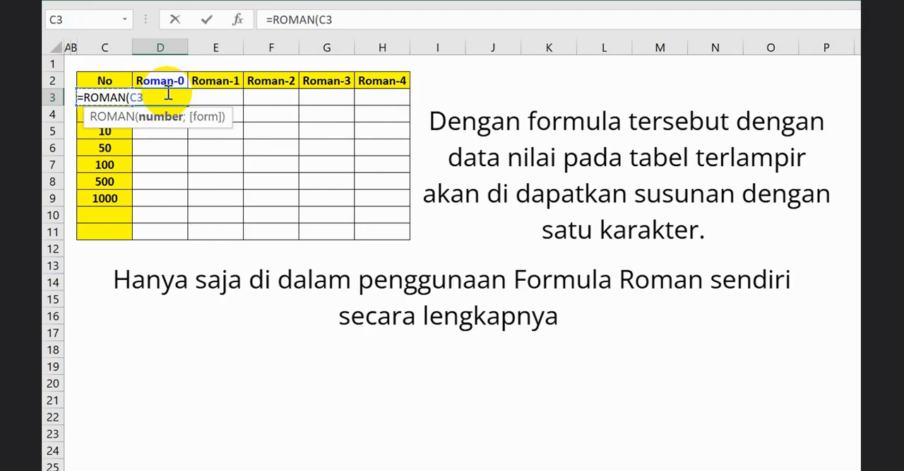
text())
key(Return)
Copy the D3 formula down the Roman-0 column through D9, alongside the numbers in column C.
right_click(169, 97)
key(c)
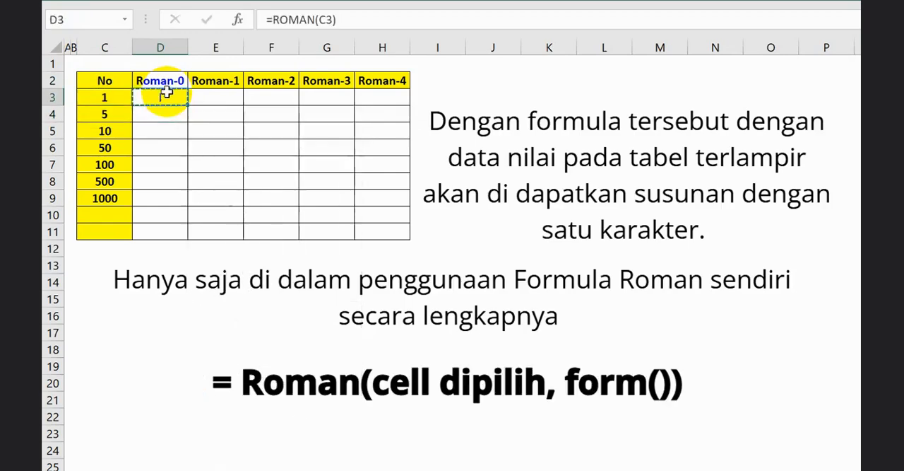
key(Left)
key(ctrl+Down)
key(Right)
key(shift+Up)
key(ctrl+shift+Up)
key(ctrl+v)
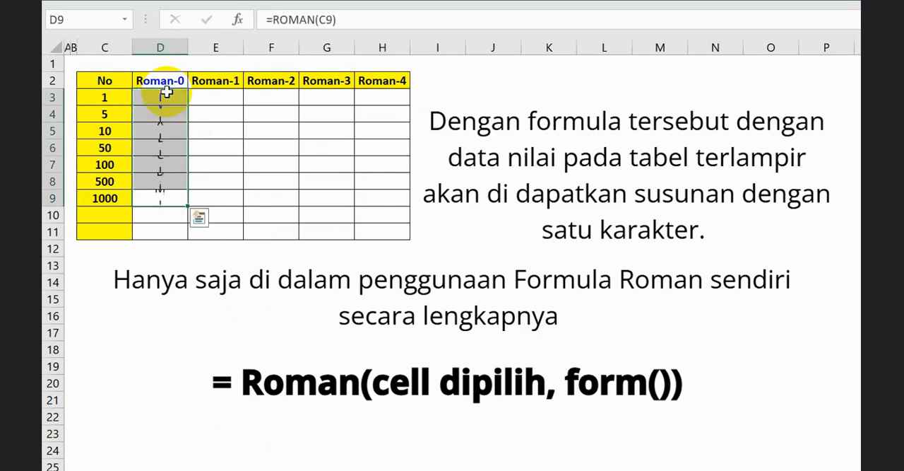
click(166, 97)
click(166, 116)
click(169, 142)
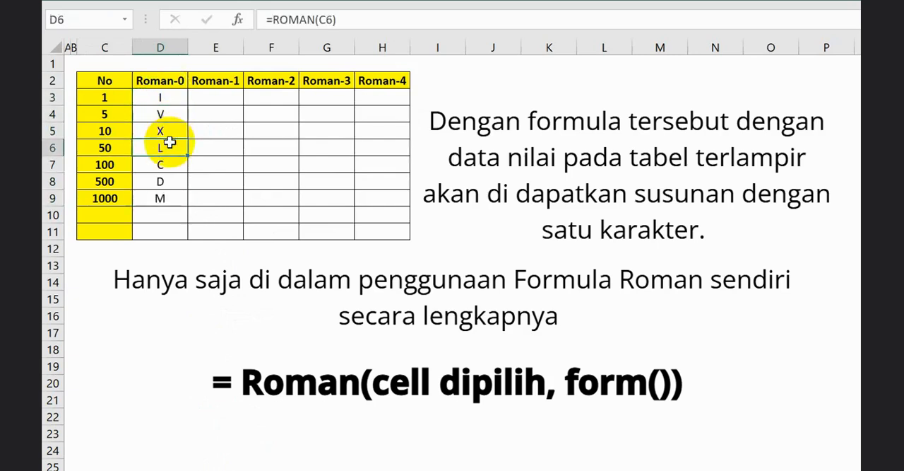
click(172, 163)
click(171, 196)
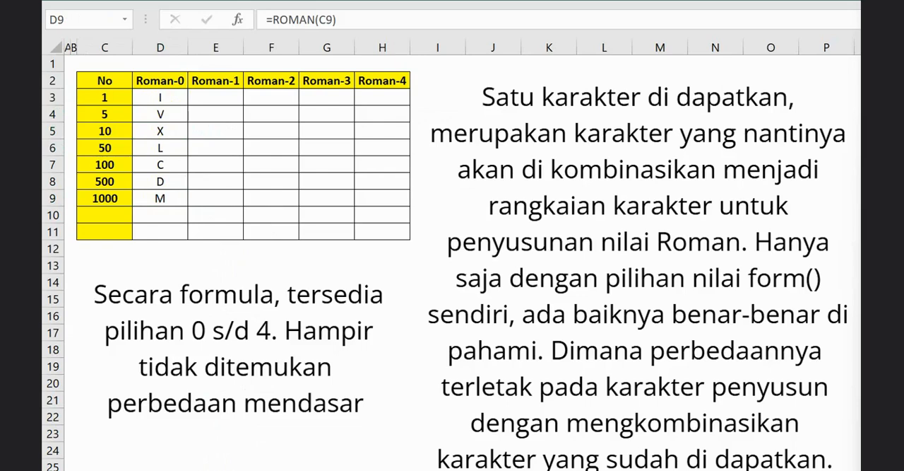
Enter =ROMAN(C3;1) in cell E3 of the Roman-1 column.
click(215, 97)
text(=rom)
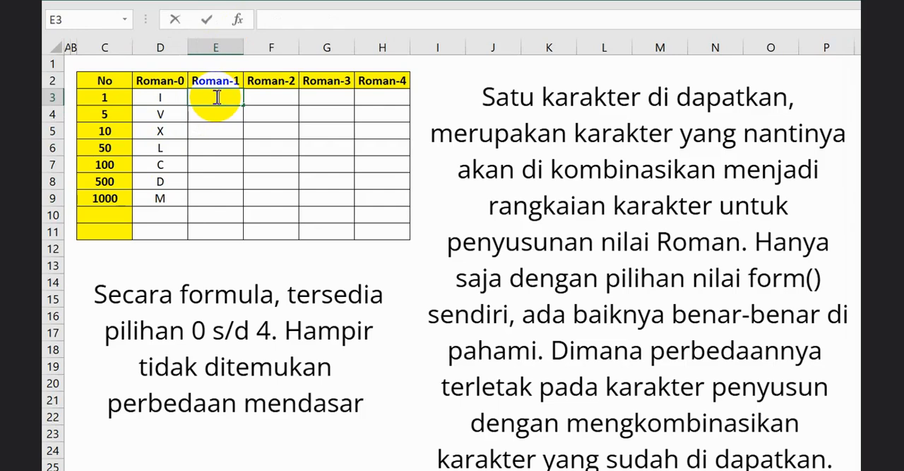
key(Tab)
key(Left)
key(Left)
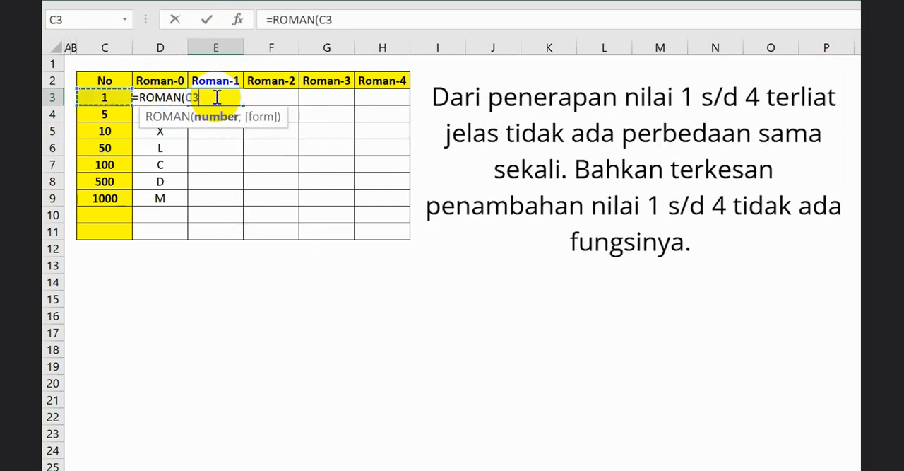
text(;1))
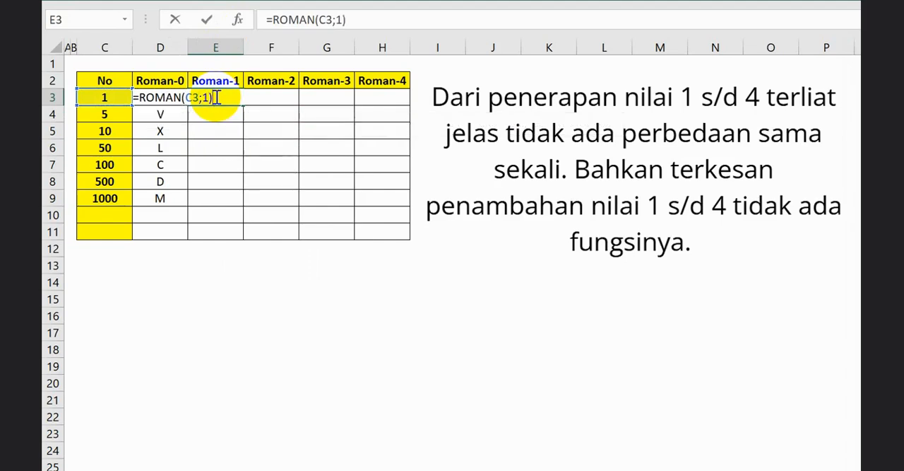
key(Return)
Enter =ROMAN(C3;2) in cell F3 of the Roman-2 column.
key(Right)
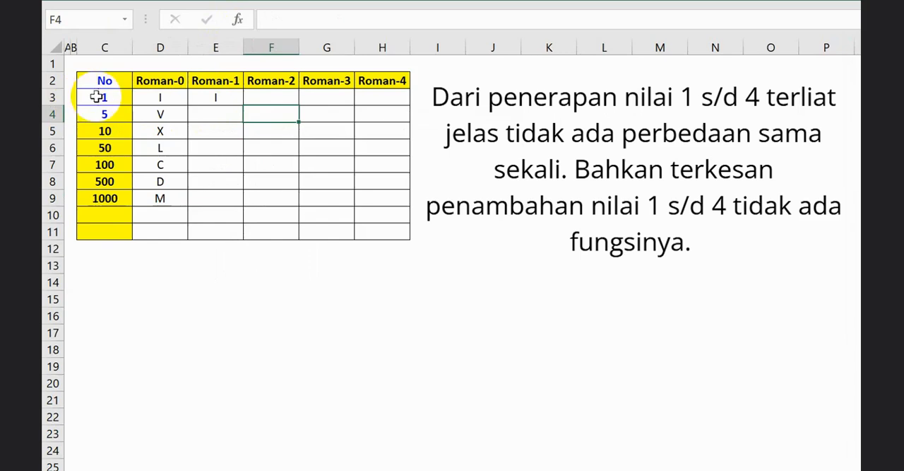
key(Up)
text(=)
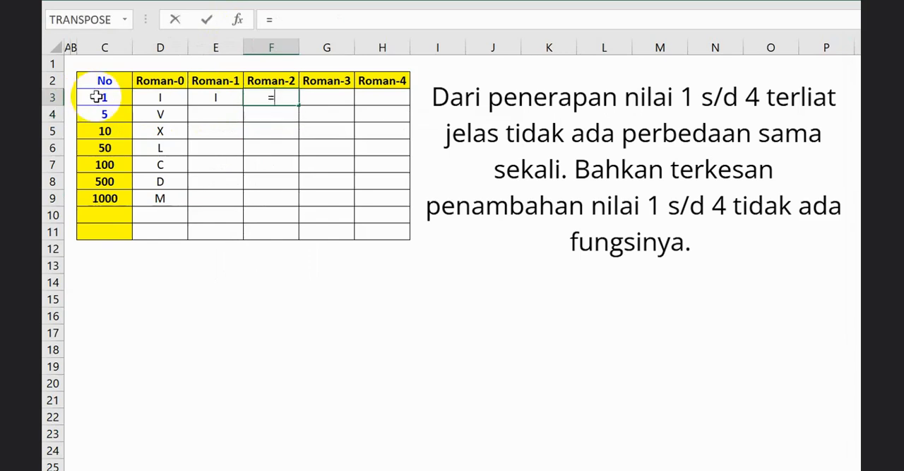
text(rom)
key(Tab)
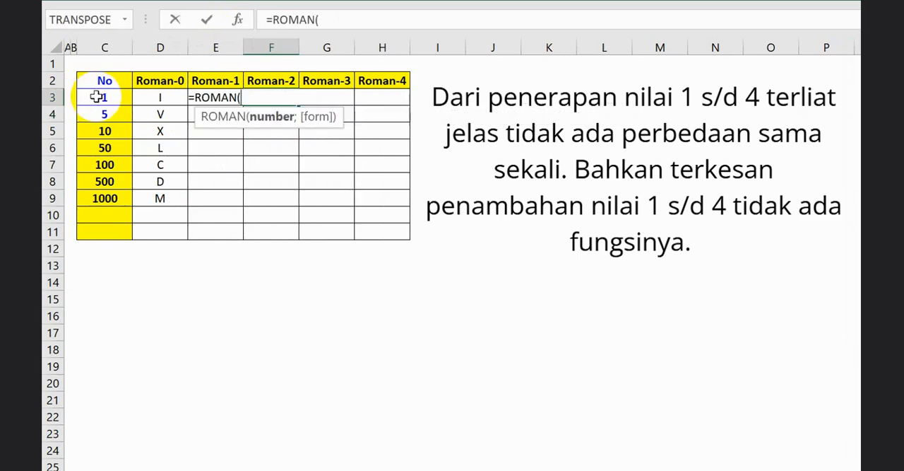
click(96, 96)
text(;2)
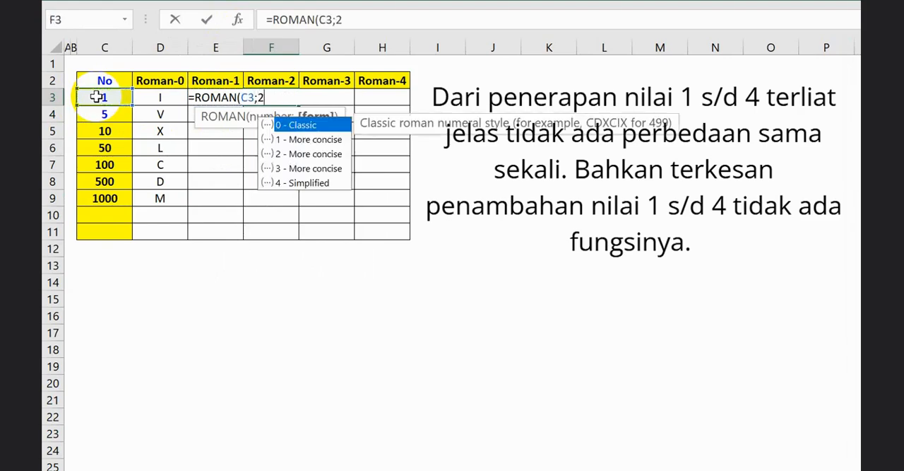
text())
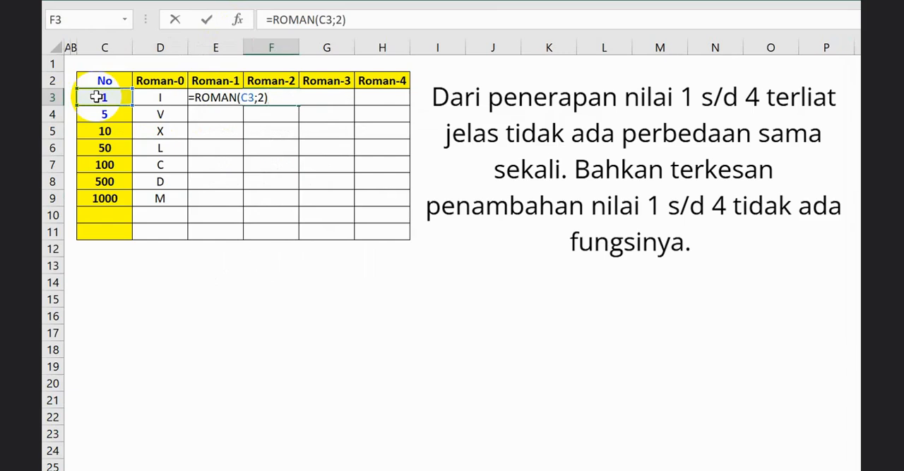
key(Return)
Enter =ROMAN(C3;3) in cell G3 of the Roman-3 column.
key(Up)
key(Right)
text(=rom)
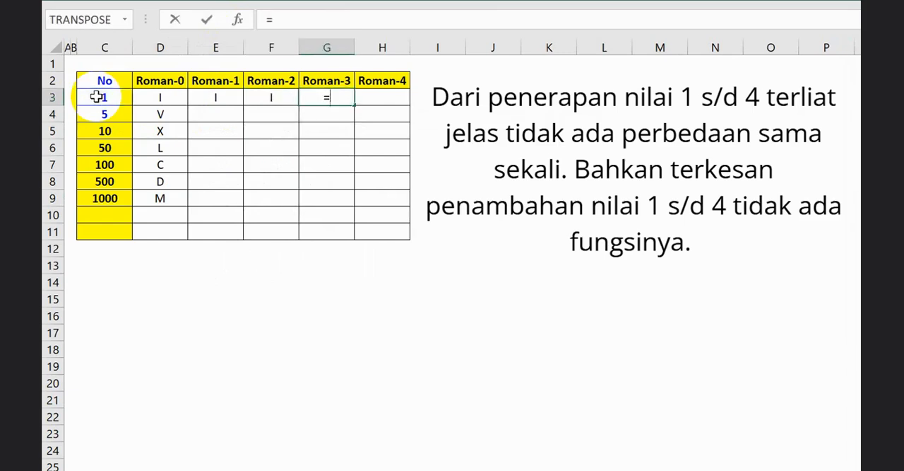
key(Tab)
key(Left)
key(Left)
key(Left)
key(Left)
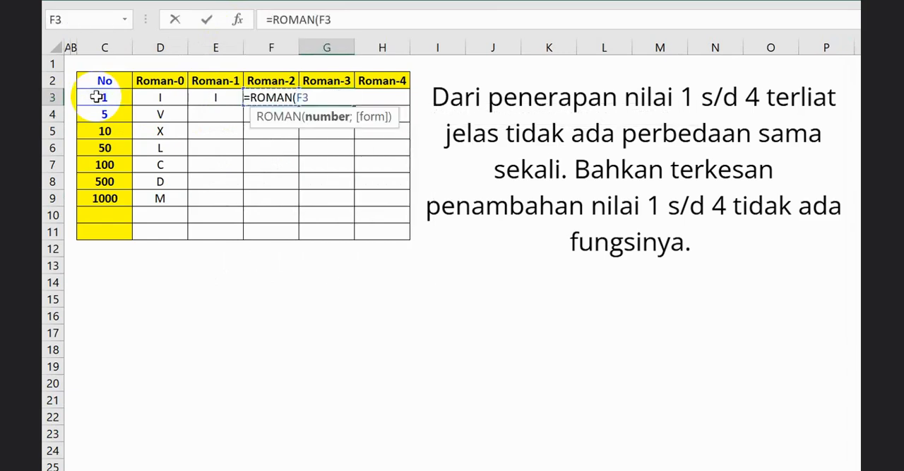
text(;3)
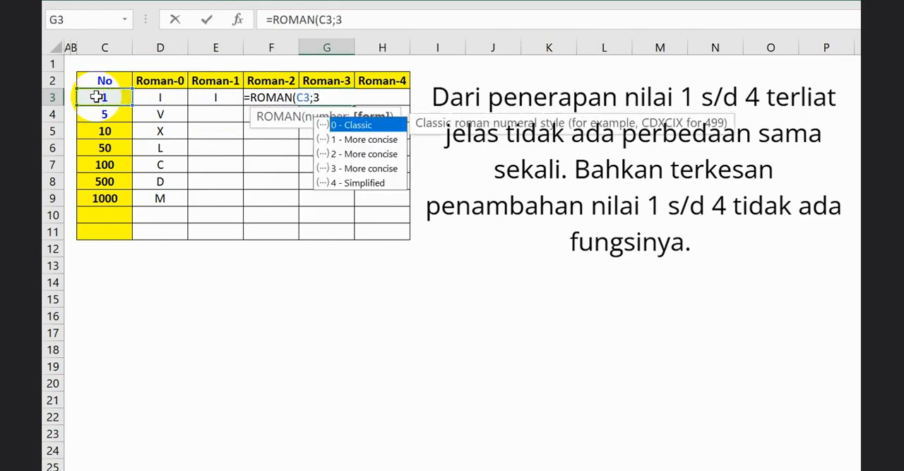
text())
key(Return)
Enter =ROMAN(C3;4) in cell H3 of the Roman-4 column.
key(Up)
key(Right)
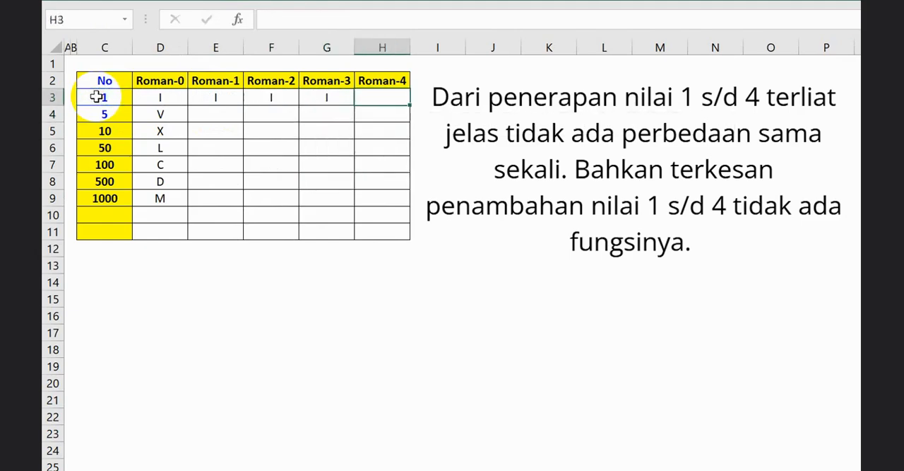
text(=rom)
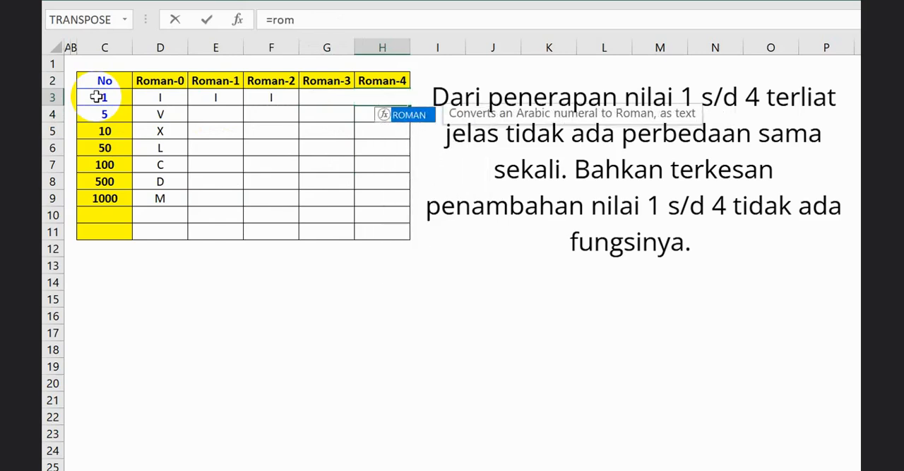
key(Tab)
key(Left)
key(Left)
key(Left)
key(Left)
key(Left)
text(;)
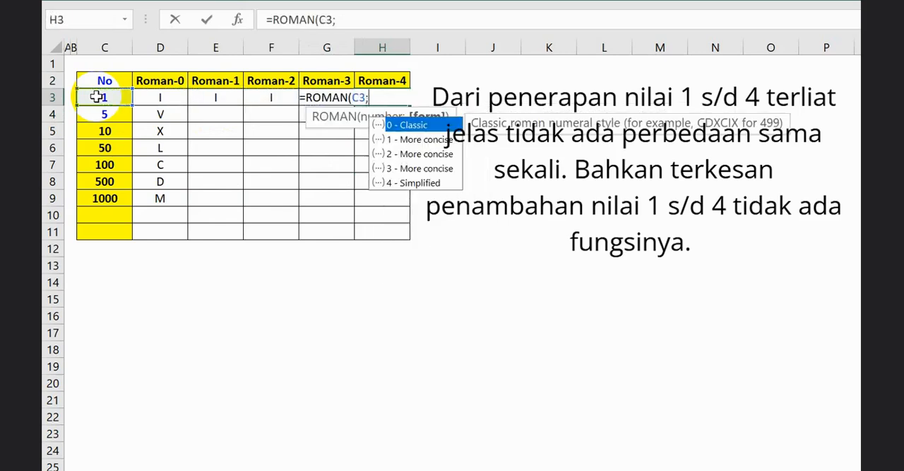
text(4))
key(Return)
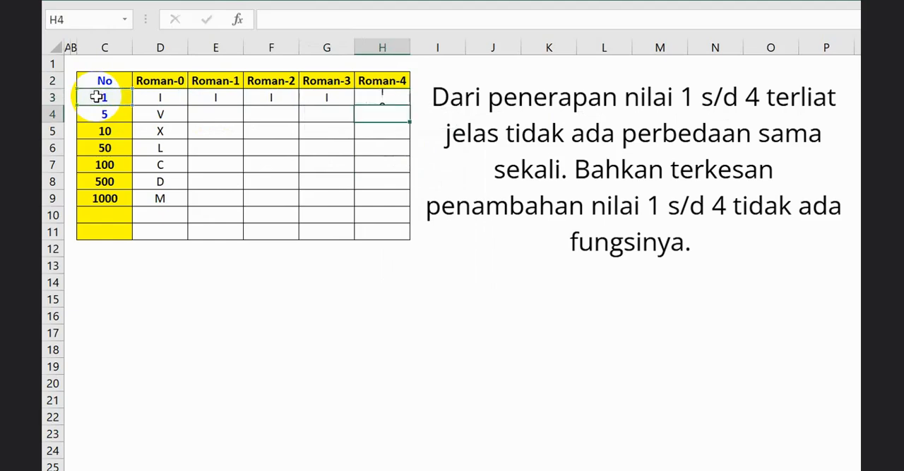
Fill the formulas in E3:H3 down through row 9 for the Roman-1 to Roman-4 columns.
key(Up)
key(Left)
key(Left)
key(Left)
key(shift+Right)
key(shift+Right)
key(shift+Right)
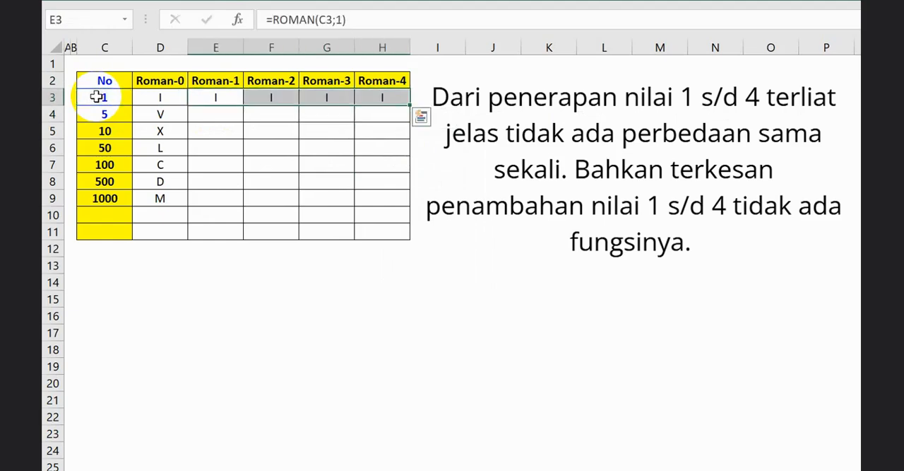
double_click(411, 104)
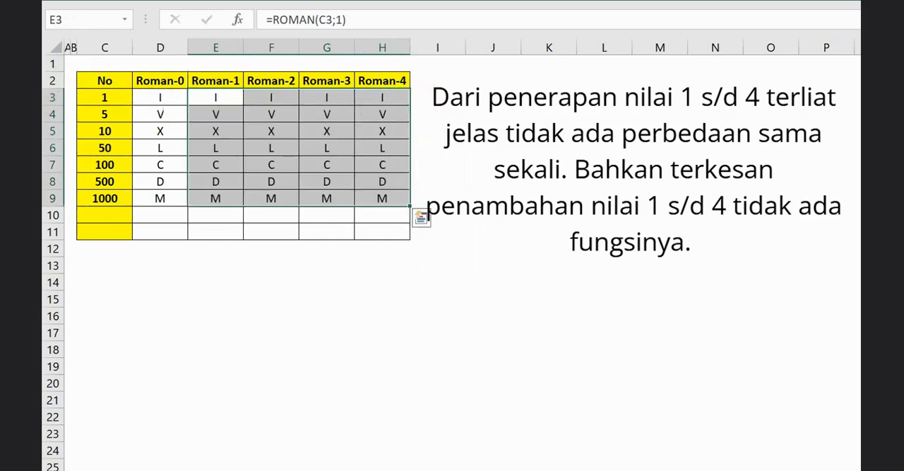
Enter 2000 as a test number in cell C10, the first empty row of the No column.
click(105, 215)
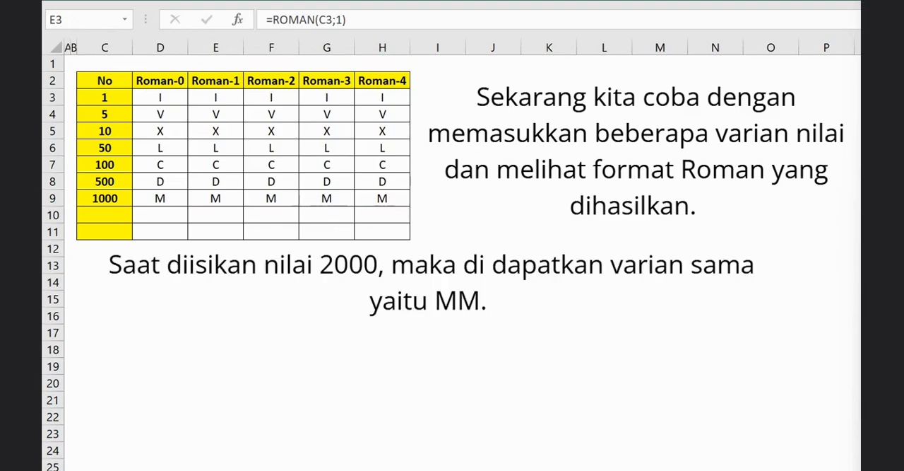
click(105, 198)
click(106, 212)
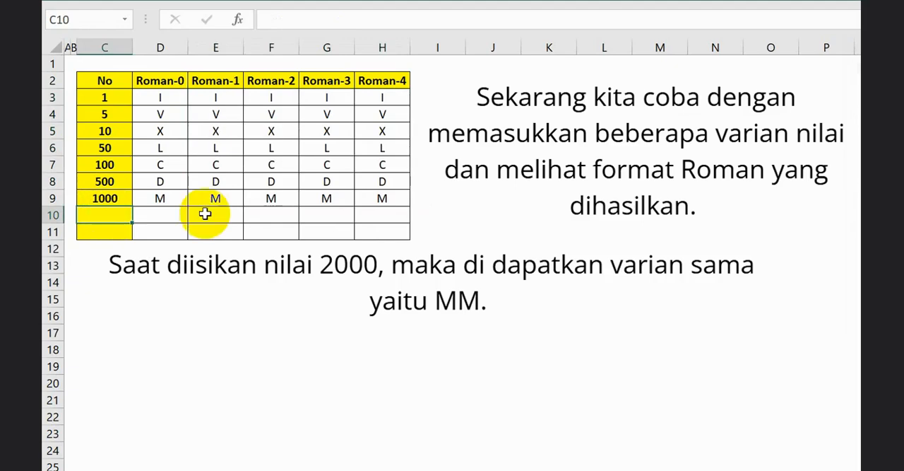
text(2000)
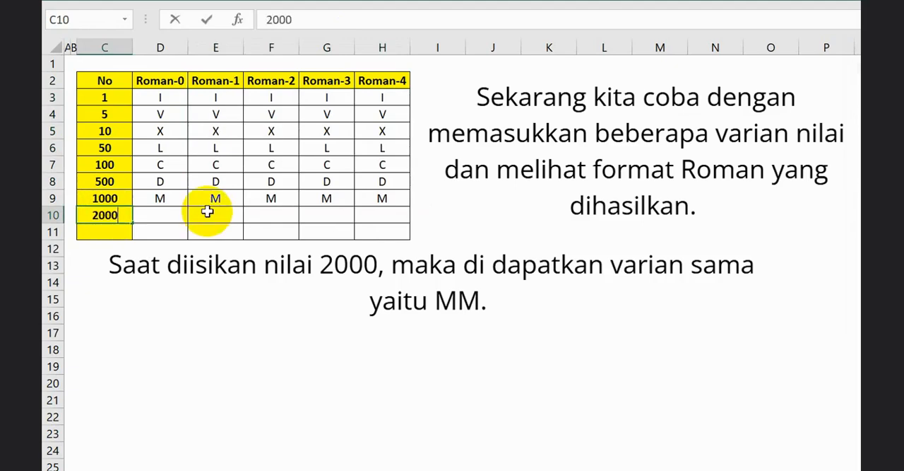
key(Return)
Examine the Roman numerals for 2000 across D10:H10 and compare the form variants.
key(Up)
key(Right)
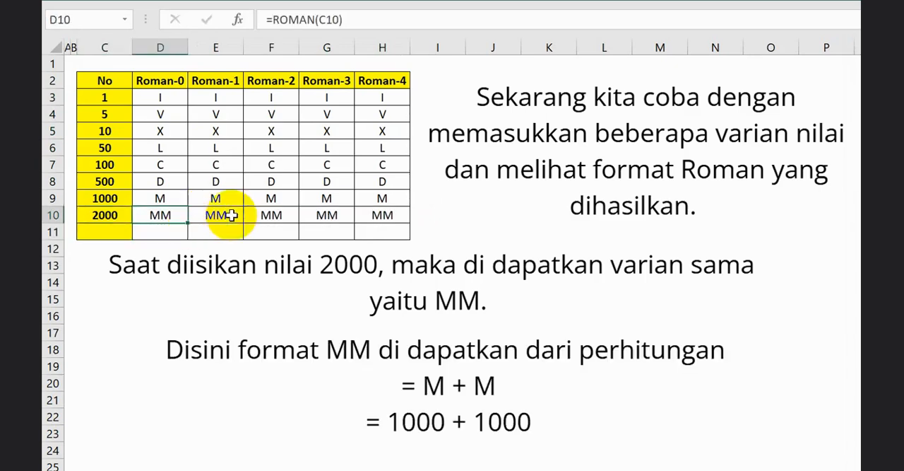
click(388, 216)
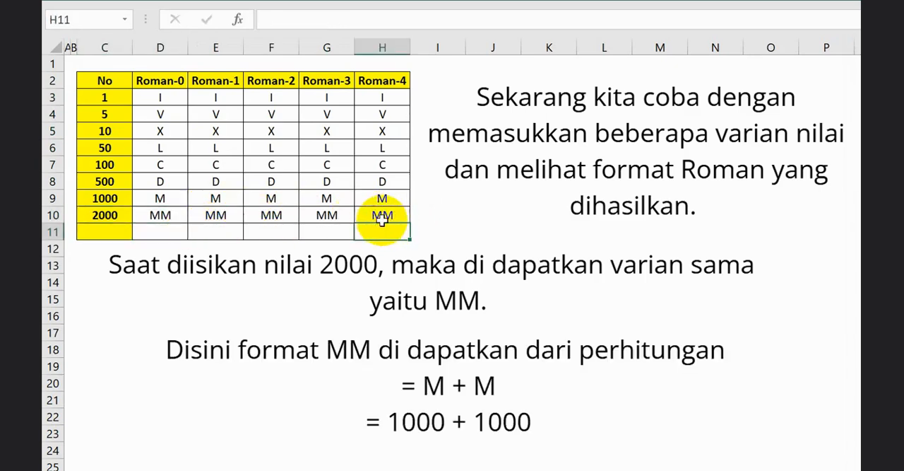
click(253, 216)
click(177, 216)
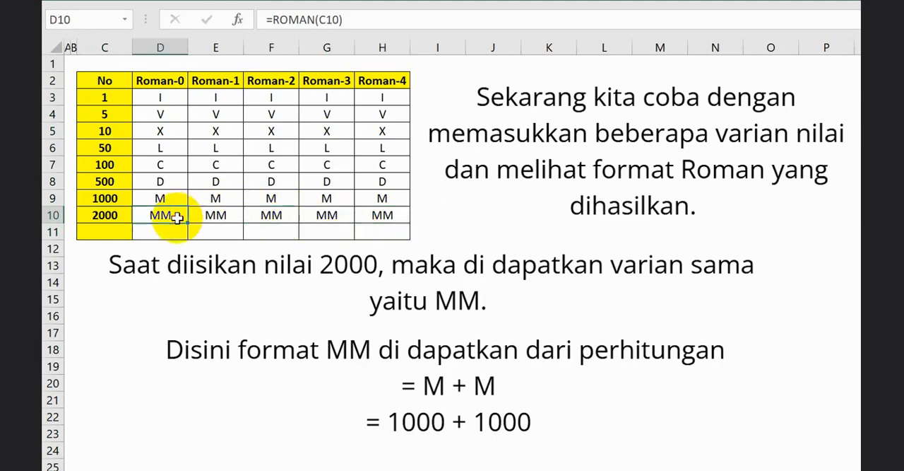
click(126, 213)
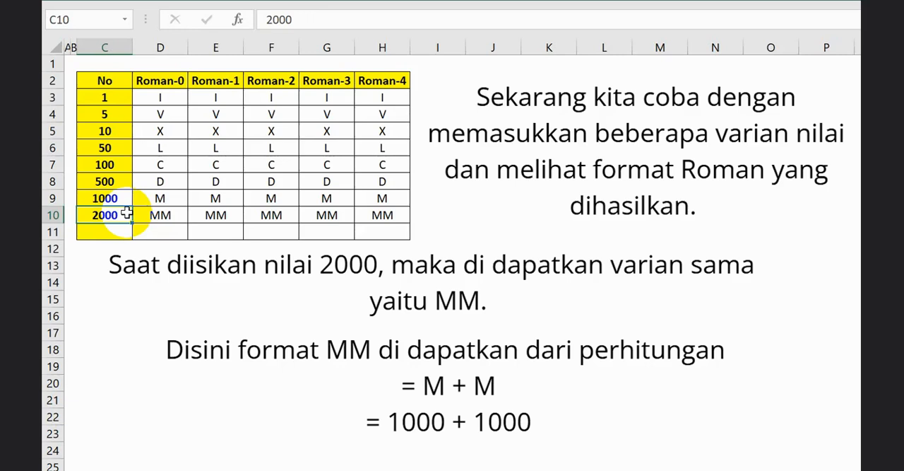
click(189, 217)
Set the number in C10 to 499 and select its Roman-0 result in D10.
click(120, 217)
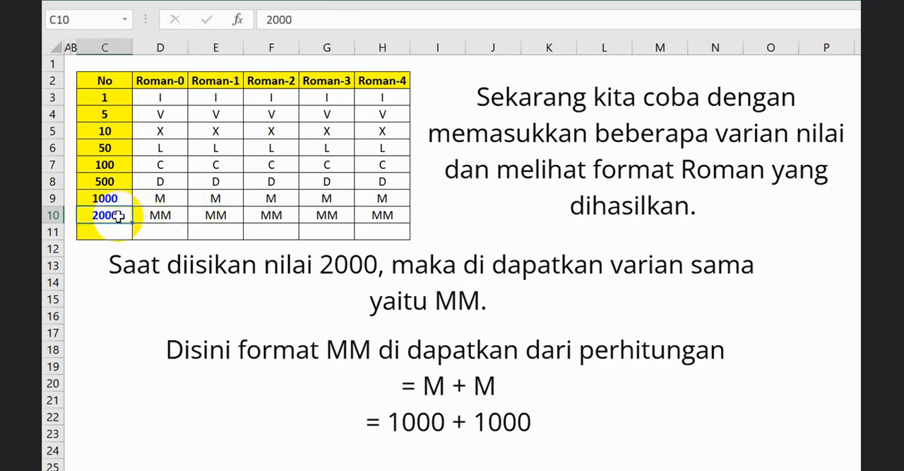
text(499)
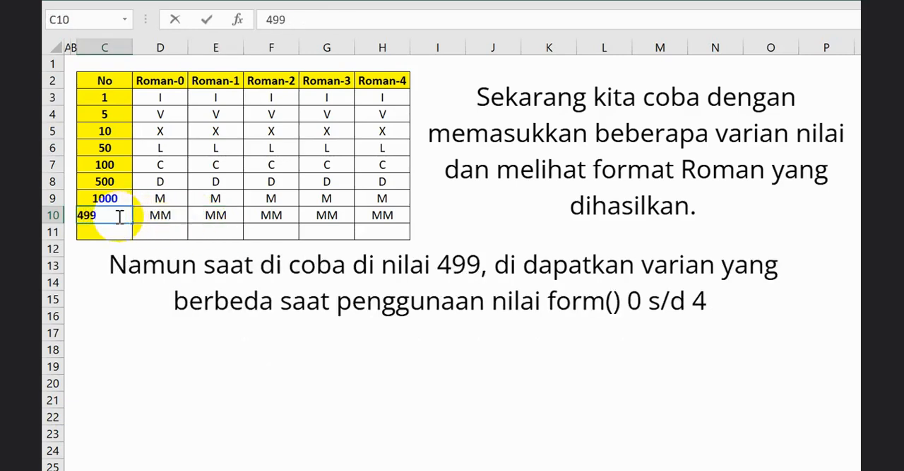
key(Return)
click(161, 216)
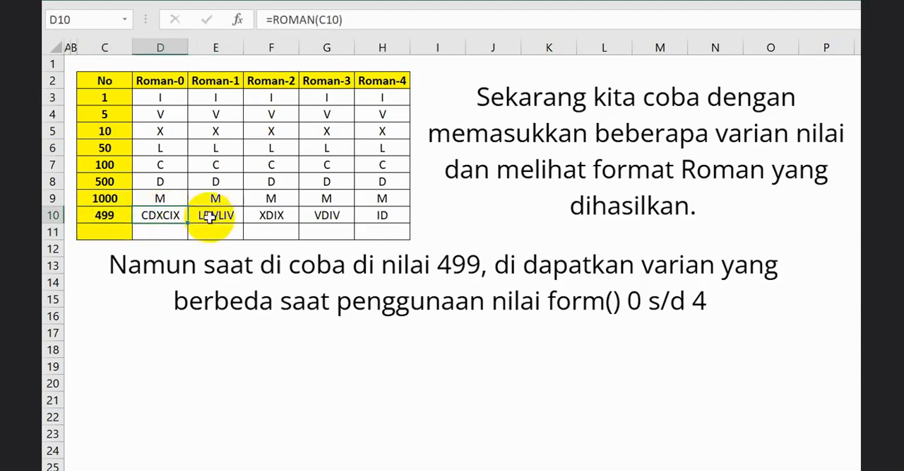
Examine the ROMAN formulas and numerals for 499 across D10:H10 and compare the form variants.
click(215, 216)
click(272, 217)
click(328, 214)
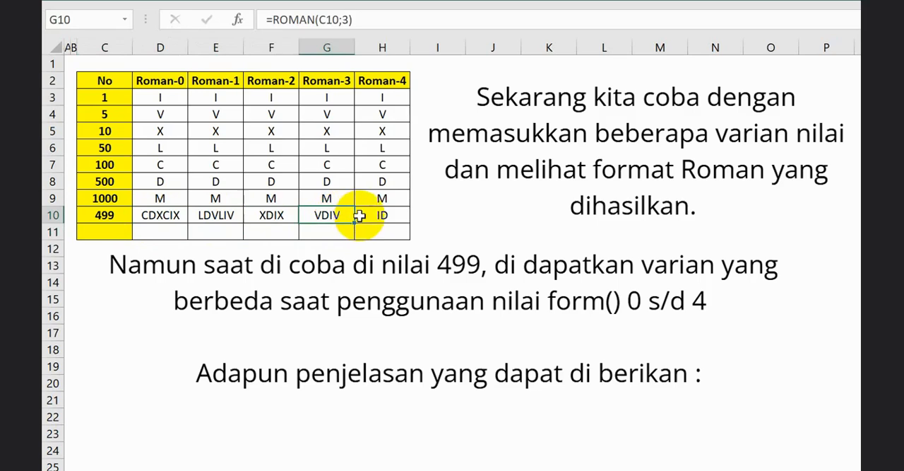
click(366, 215)
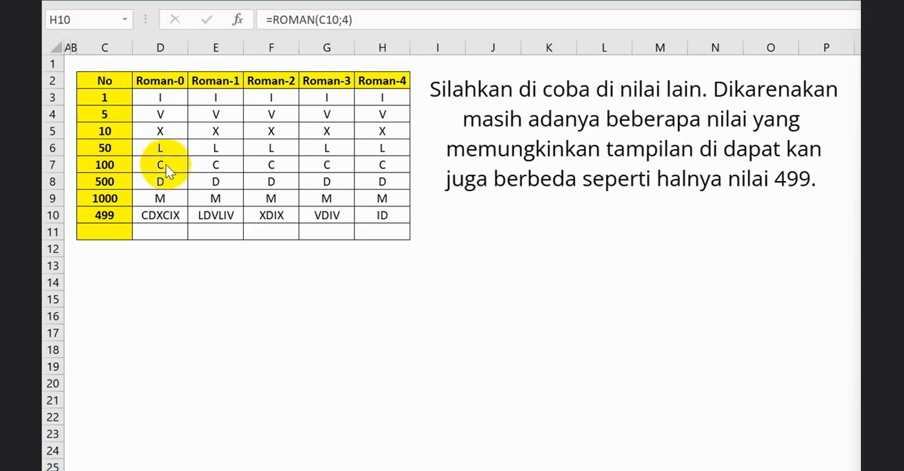
click(145, 214)
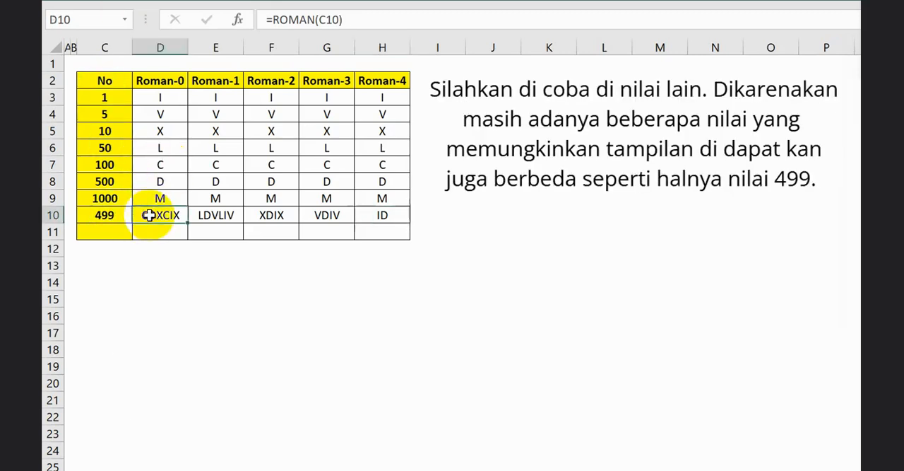
click(223, 215)
click(302, 214)
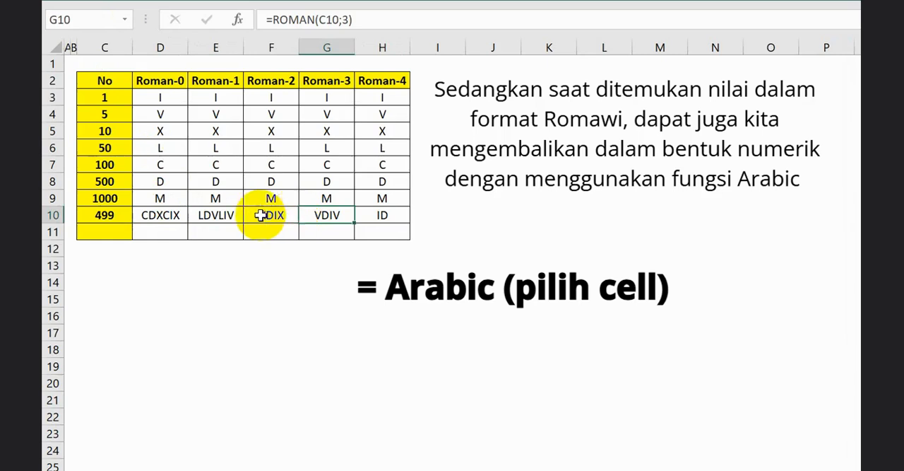
click(125, 214)
click(152, 214)
click(219, 215)
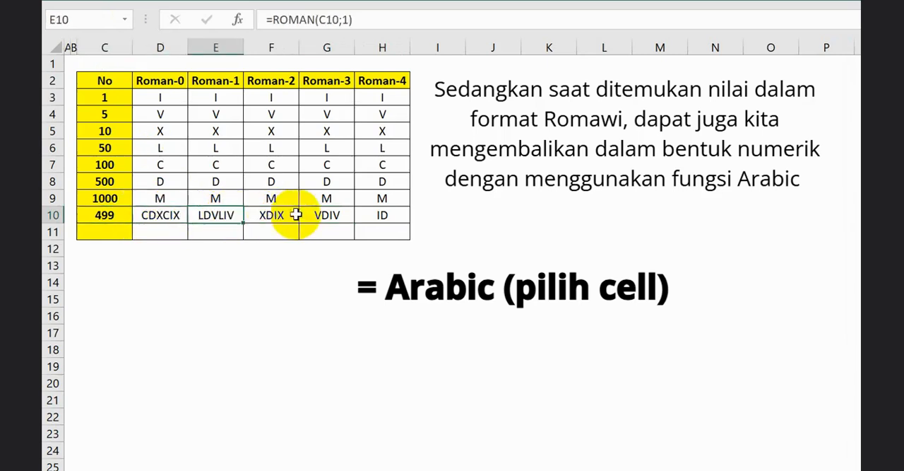
click(400, 213)
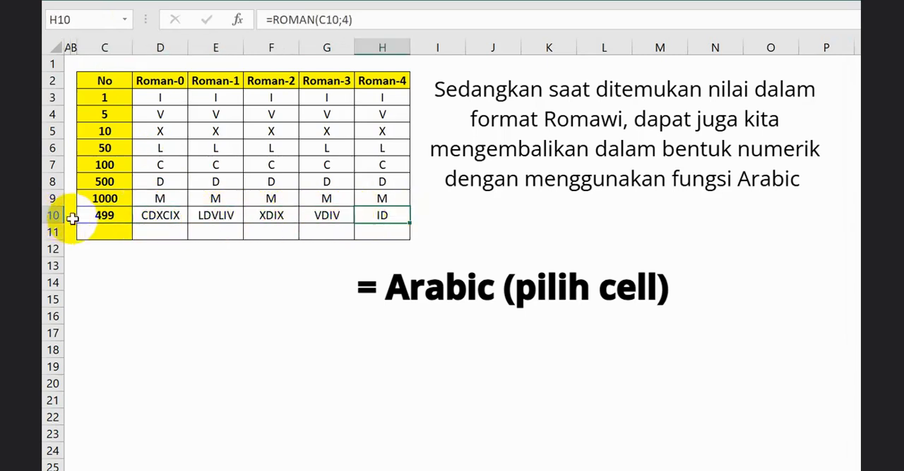
click(110, 232)
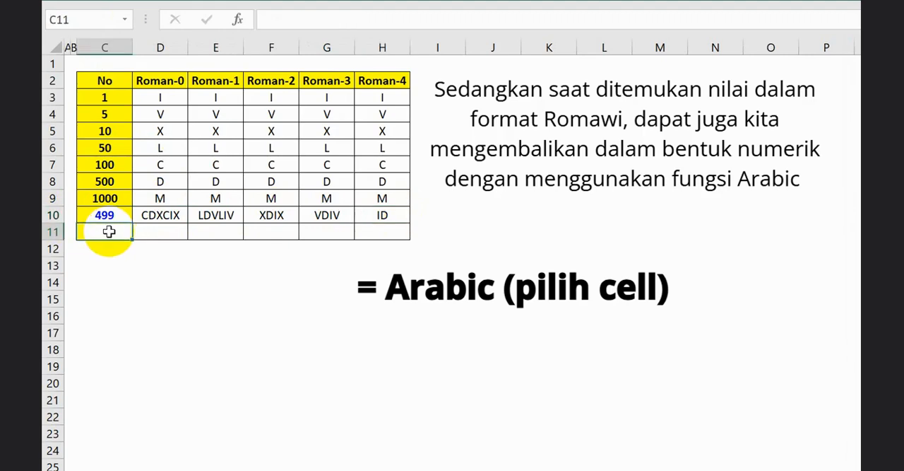
text(=a)
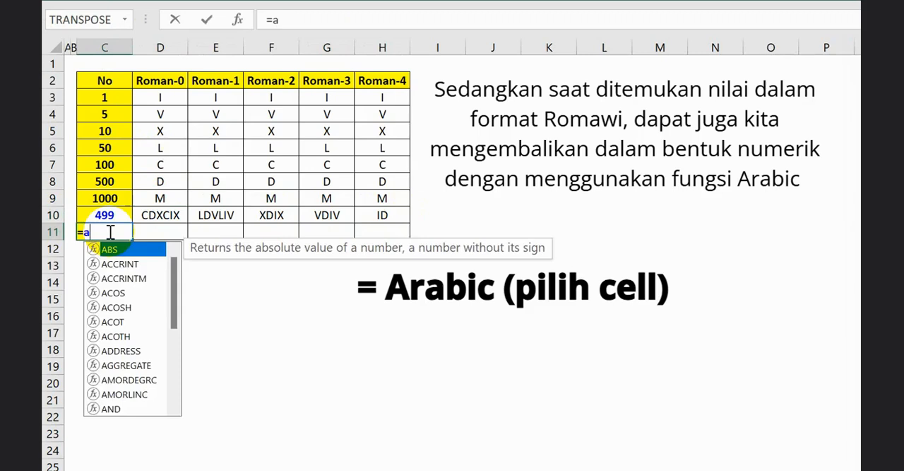
key(Escape)
Enter the label Arabic in C11, below the test number in the No column.
text(Arabic)
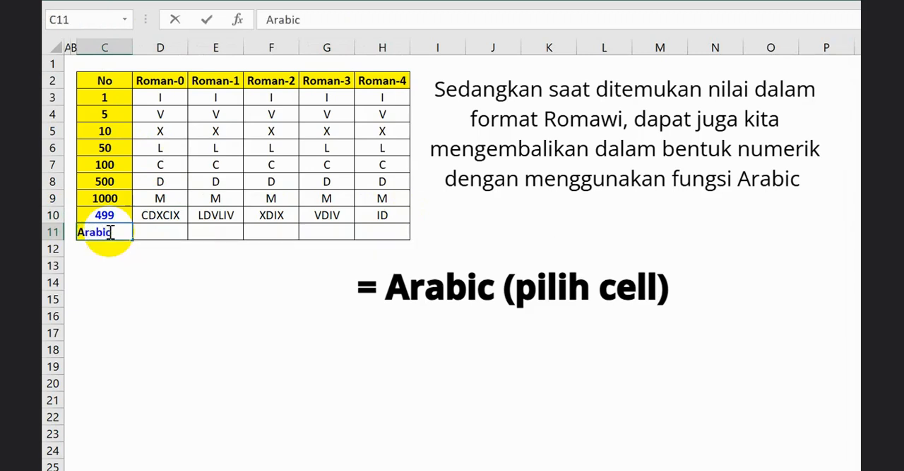
key(Return)
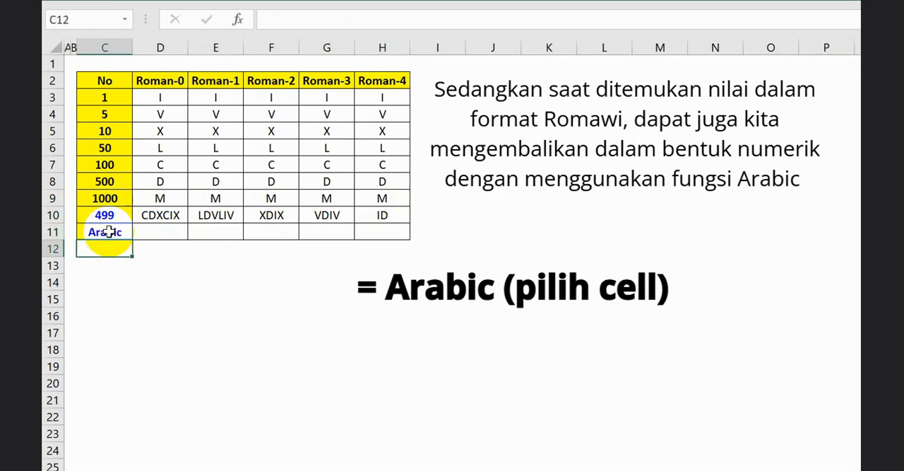
click(107, 232)
Enter =ARABIC(D10) in D11 to convert the Roman-0 result back to a number.
click(177, 232)
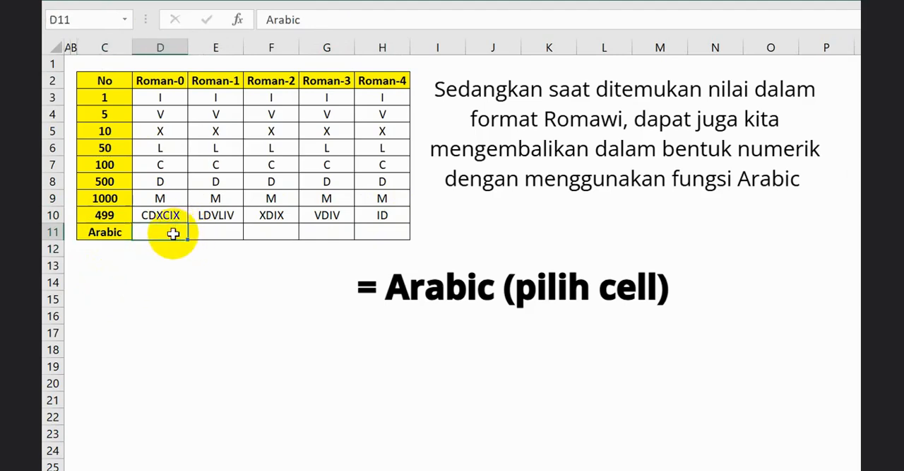
text(=ara)
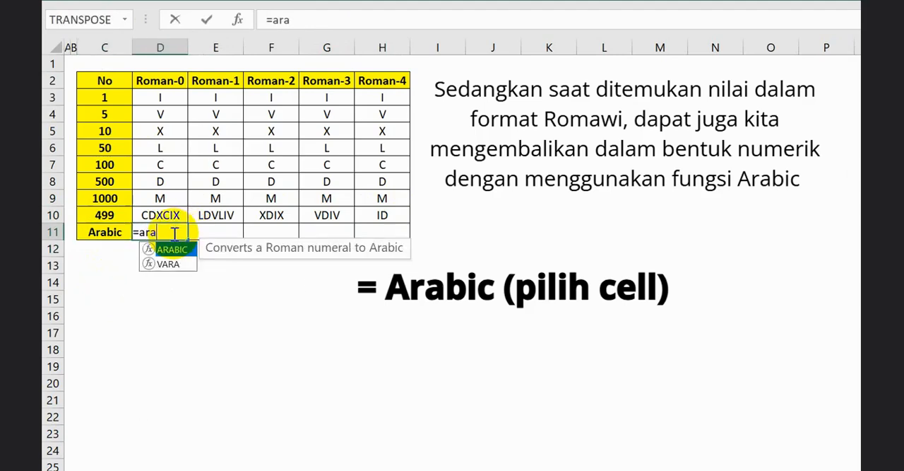
key(Tab)
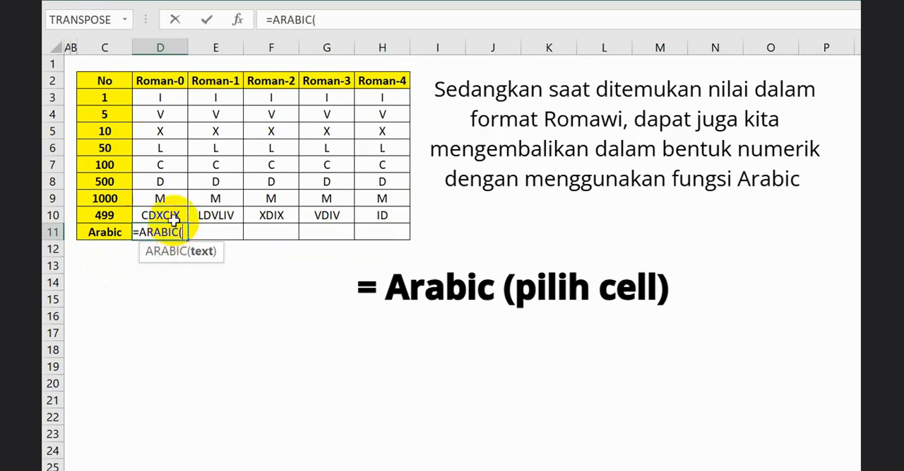
click(173, 219)
key(Return)
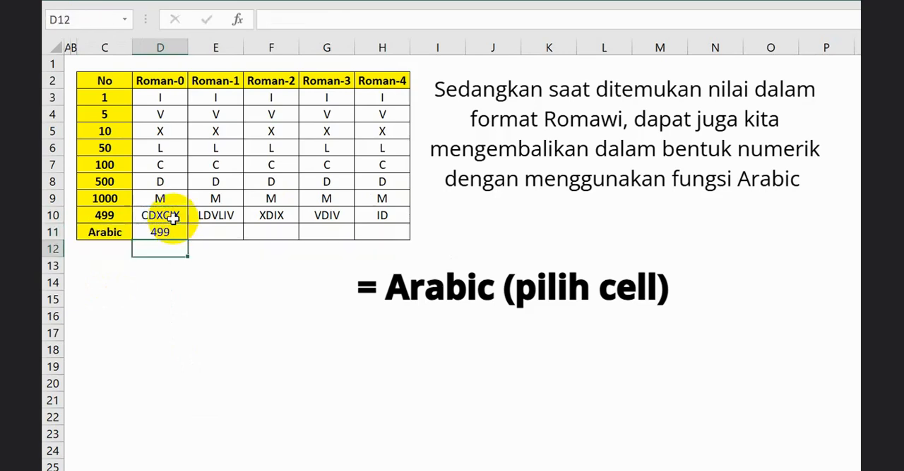
Copy the ARABIC formula from D11 across to H11 and check the copied formulas.
key(Up)
right_click(176, 226)
key(c)
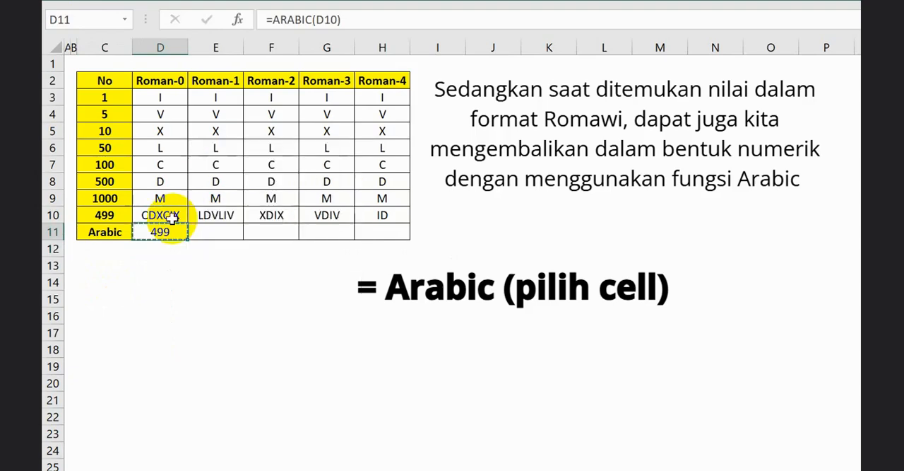
key(shift+Right)
key(shift+Right)
key(shift+Right)
key(shift+Right)
key(Return)
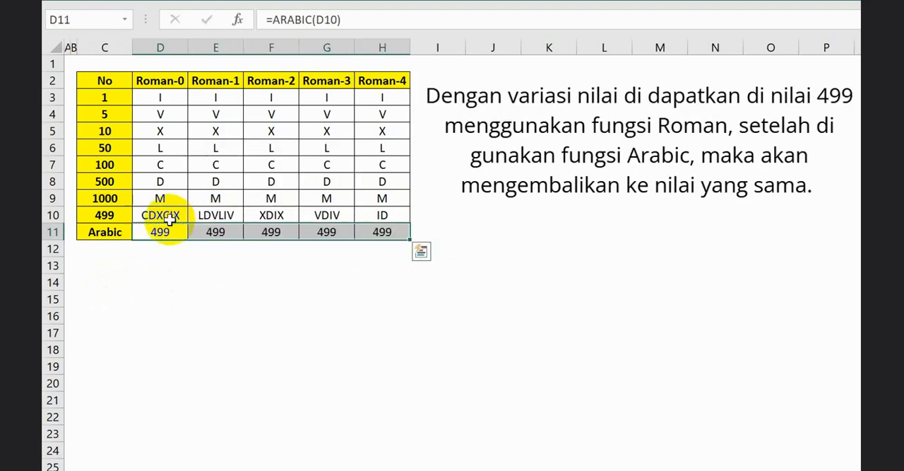
click(226, 230)
click(273, 230)
click(327, 231)
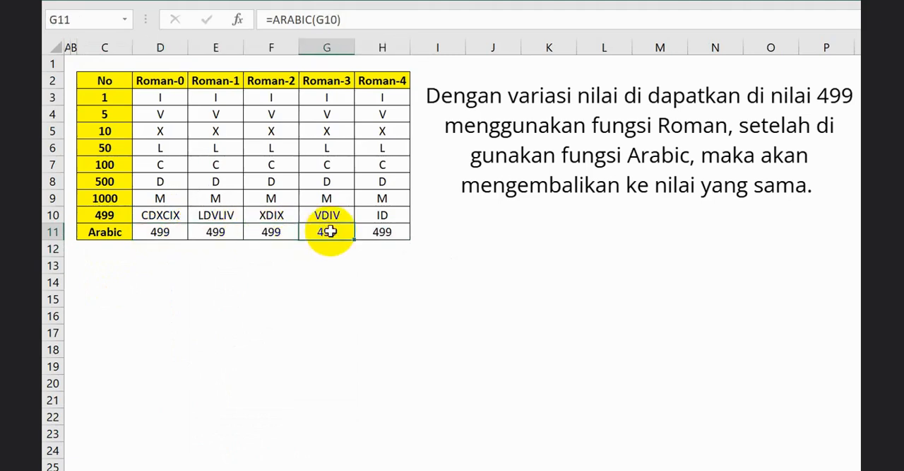
click(384, 232)
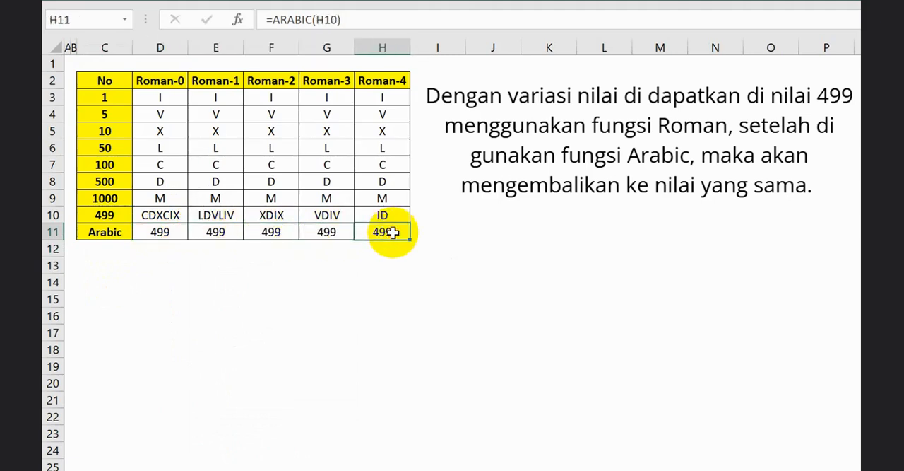
Set the test number in C10 to 2178.
click(94, 215)
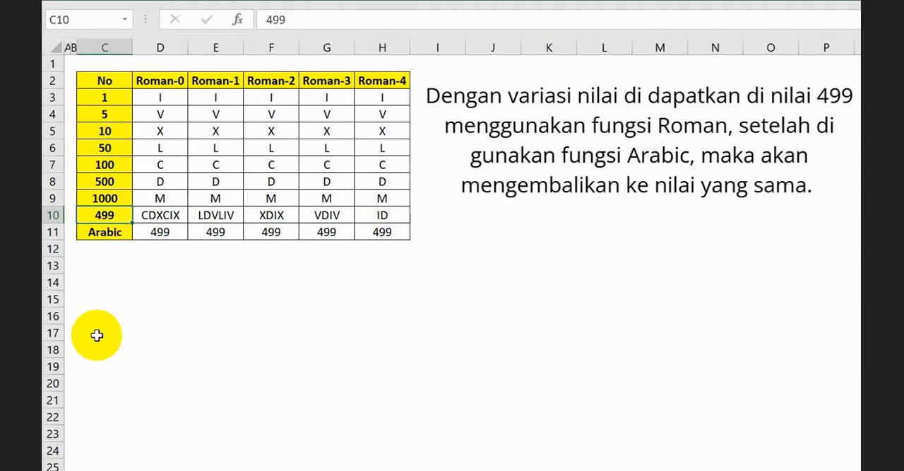
text(2178)
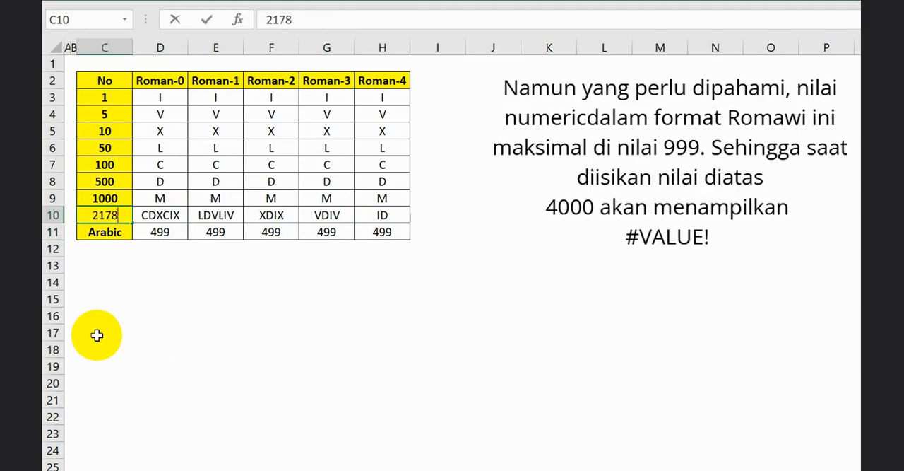
key(Return)
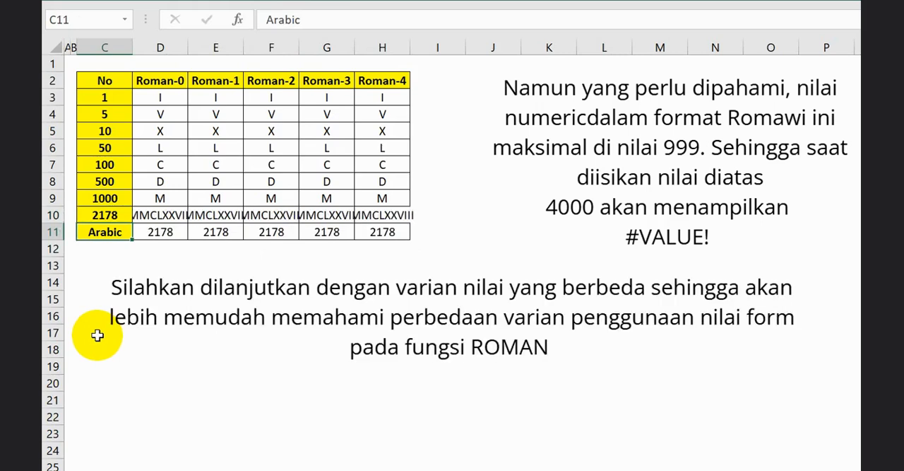
Auto-fit the widths of columns D to H to their contents.
drag(178, 48, 384, 44)
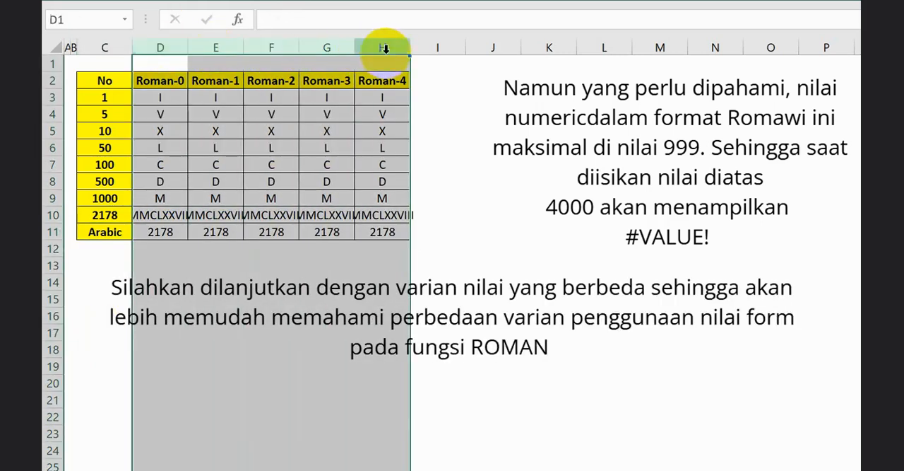
double_click(409, 47)
click(105, 231)
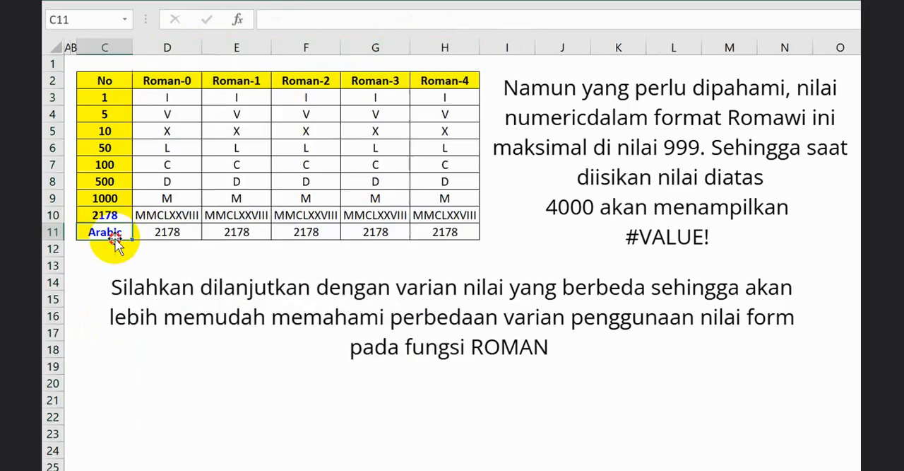
Test the numbers 2999 and 3999 one after the other in C10.
click(94, 213)
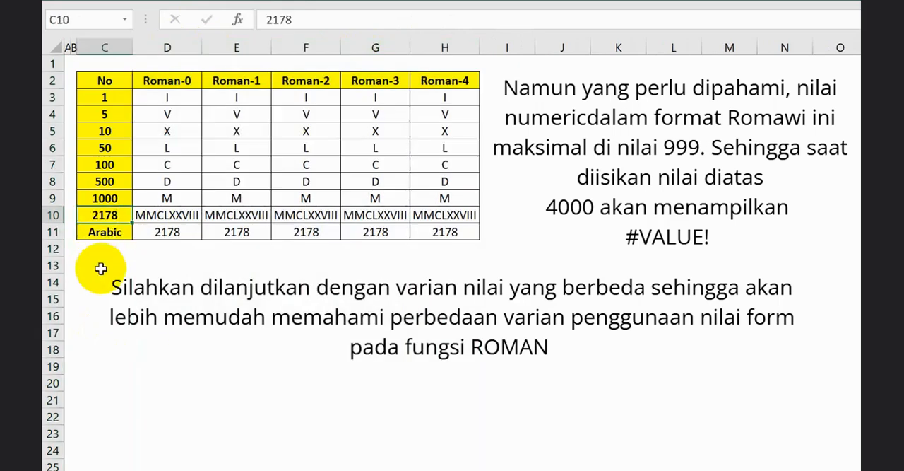
text(2999)
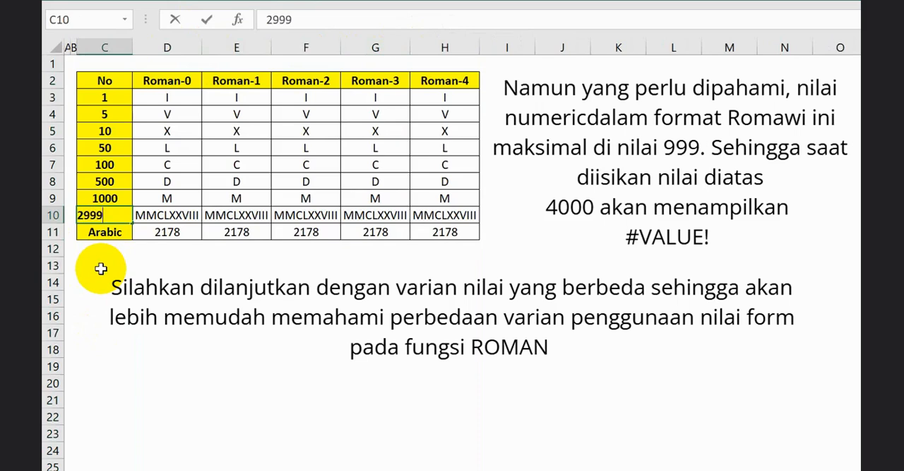
key(Return)
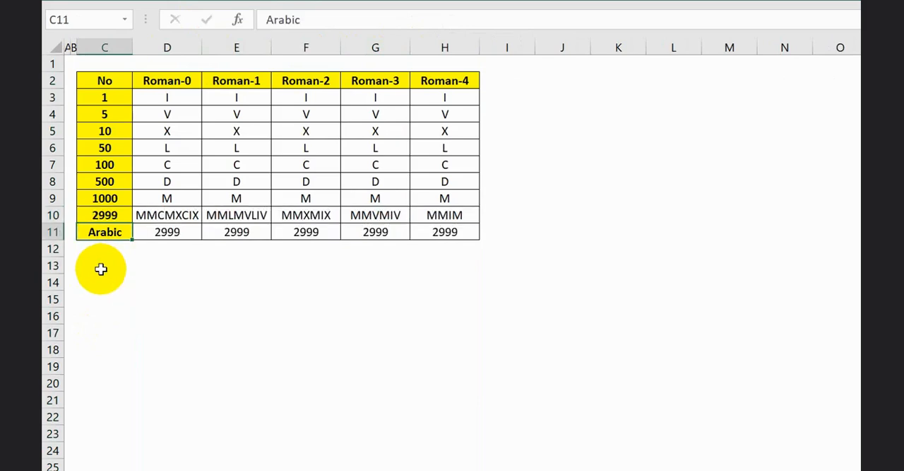
click(106, 210)
text(3999)
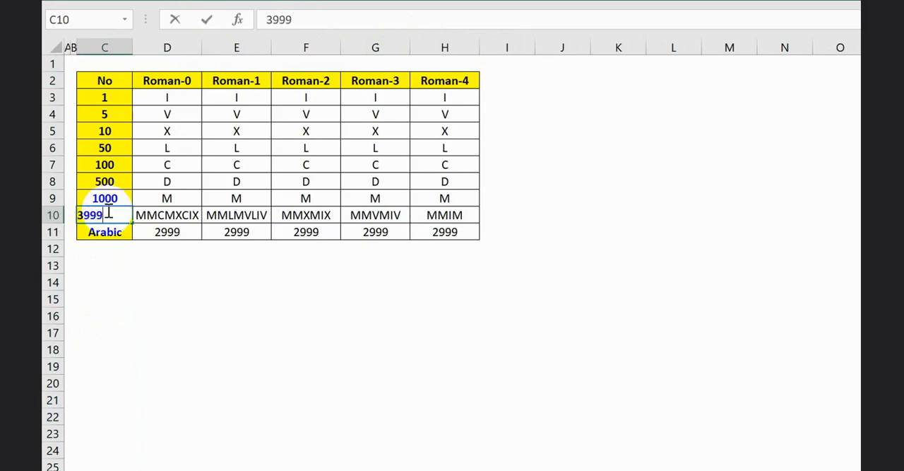
key(Return)
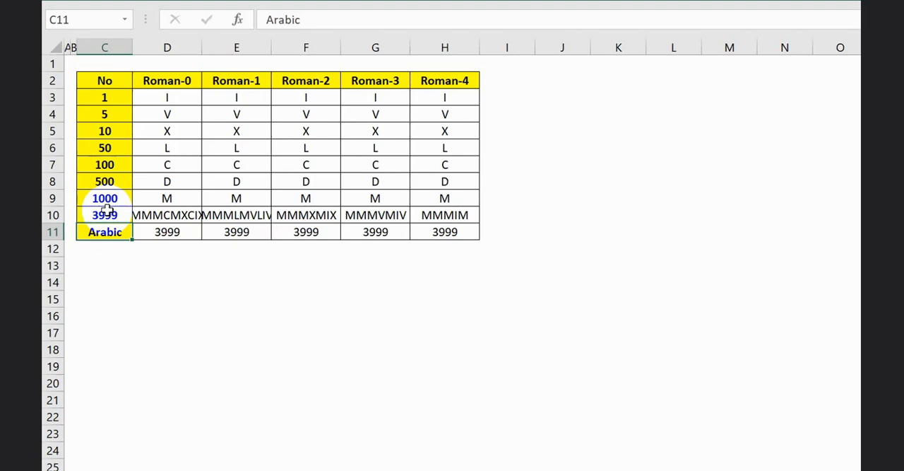
Replace the test number in C10 with 4000 to test the upper limit of the ROMAN function.
click(105, 209)
key(F2)
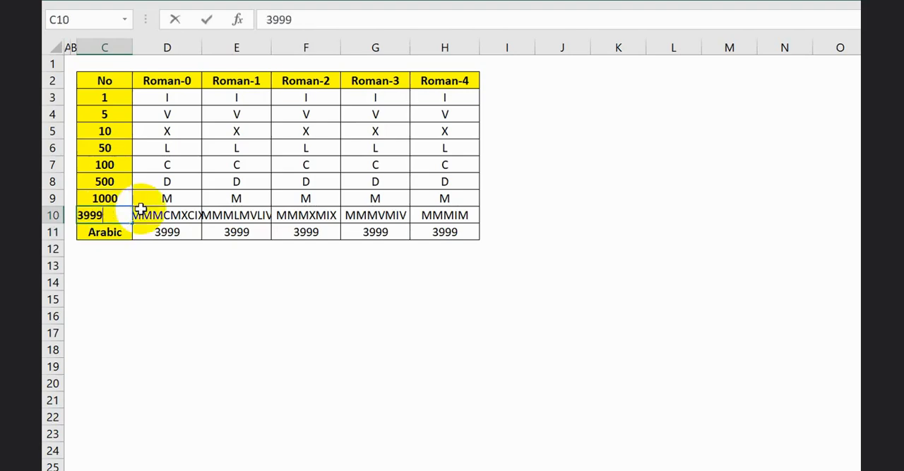
key(BackSpace)
key(BackSpace)
key(BackSpace)
key(BackSpace)
text(4000)
key(Return)
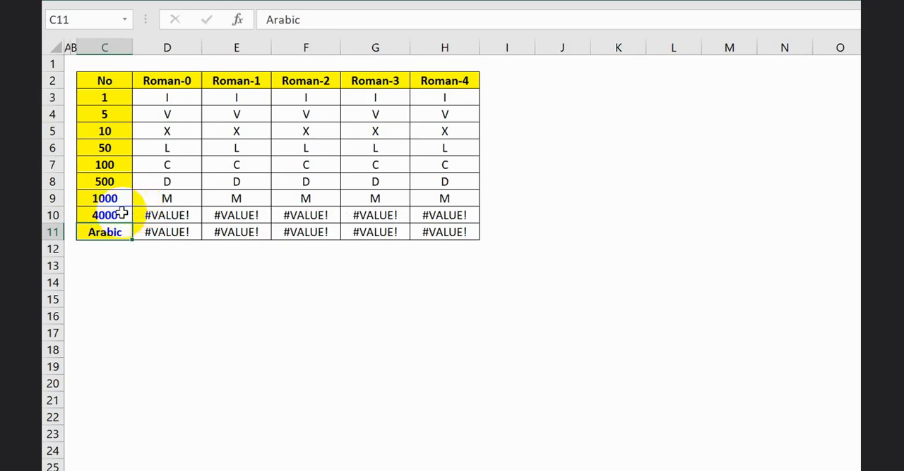
Set the test number in C10 back to 3999.
click(121, 213)
text(3999)
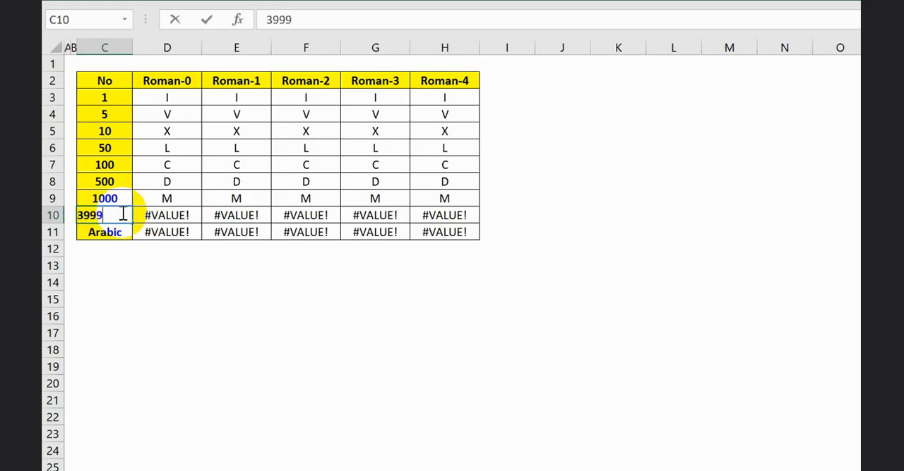
key(Return)
Set the test number in C10 to 1999.
click(121, 213)
text(1999)
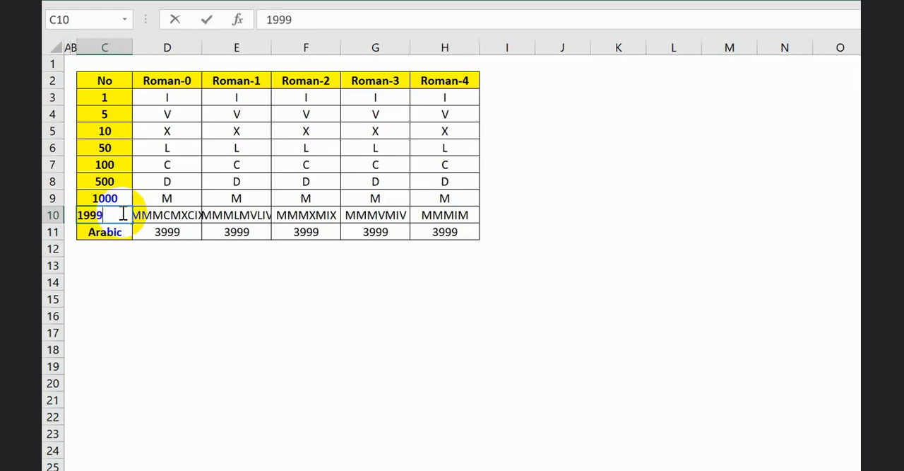
key(Return)
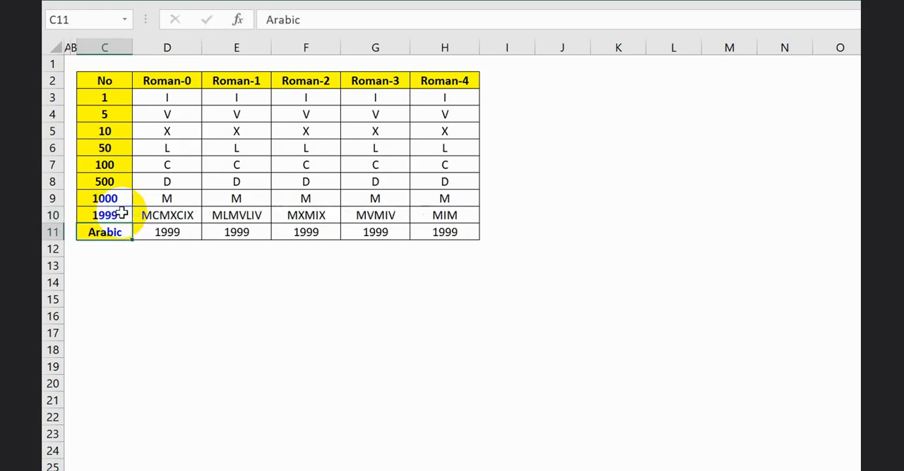